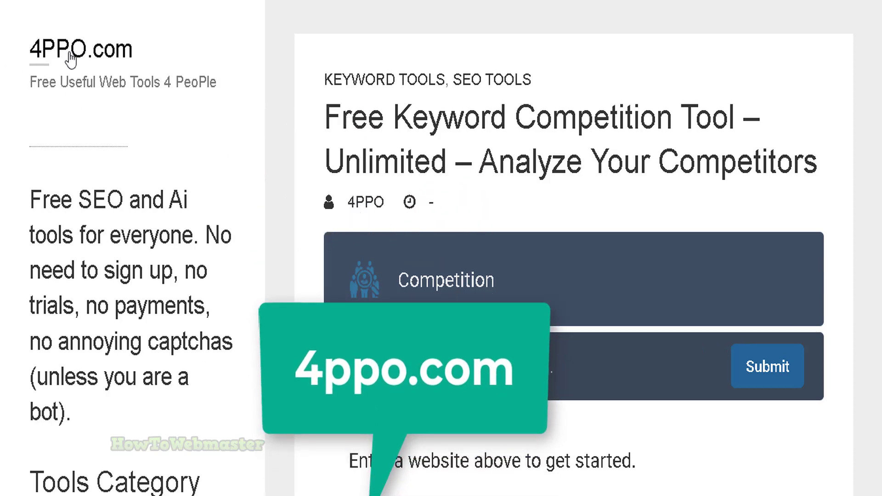
Paste howtowebmaster.com into the website box and submit it as the site to compare
drag(385, 118, 668, 158)
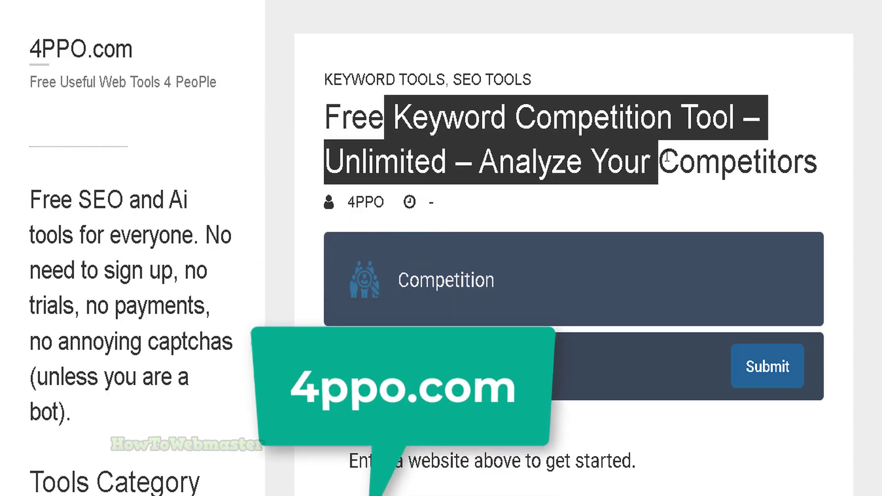
scroll(667, 159, down, 3)
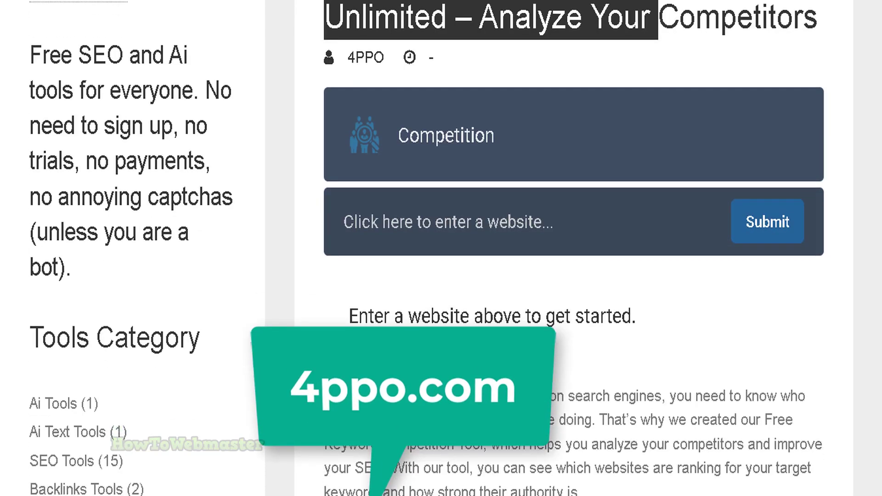
scroll(464, 283, up, 2)
scroll(465, 282, down, 1)
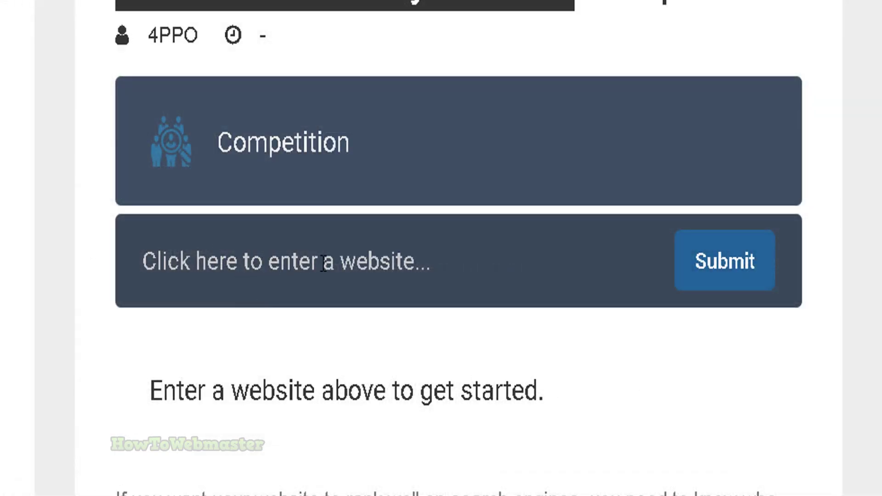
click(330, 263)
text(howtowebmaster.com)
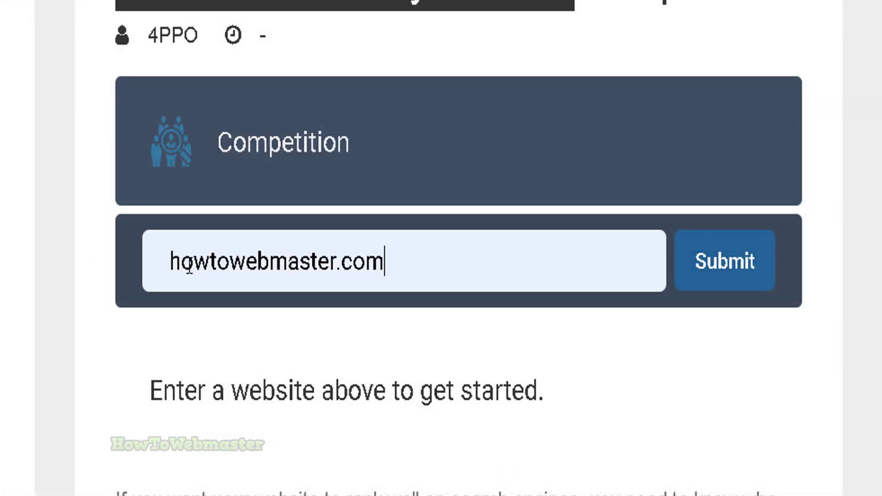
drag(182, 262, 410, 278)
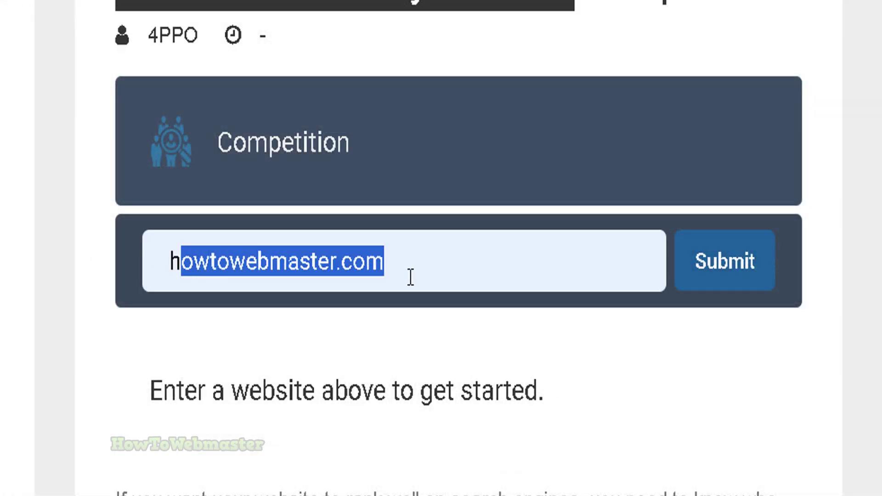
click(536, 275)
click(724, 279)
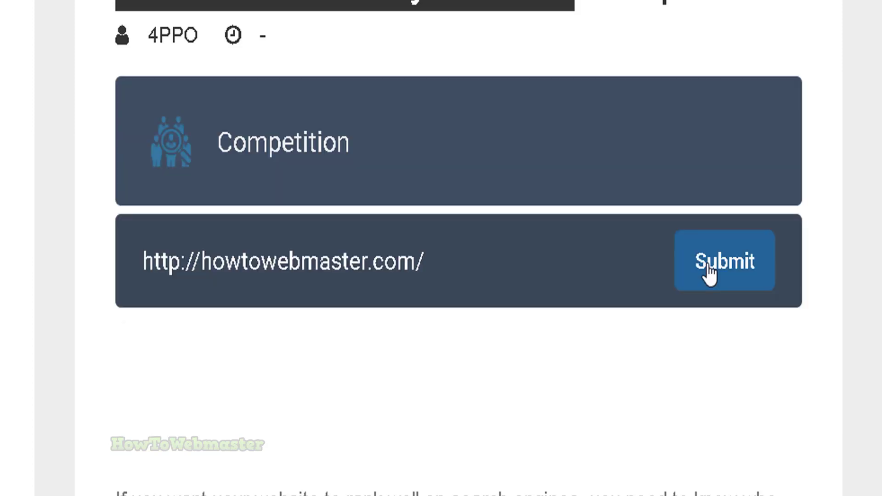
Test the keyword 'free internet marketing school' with United States of America as the country
scroll(237, 203, down, 8)
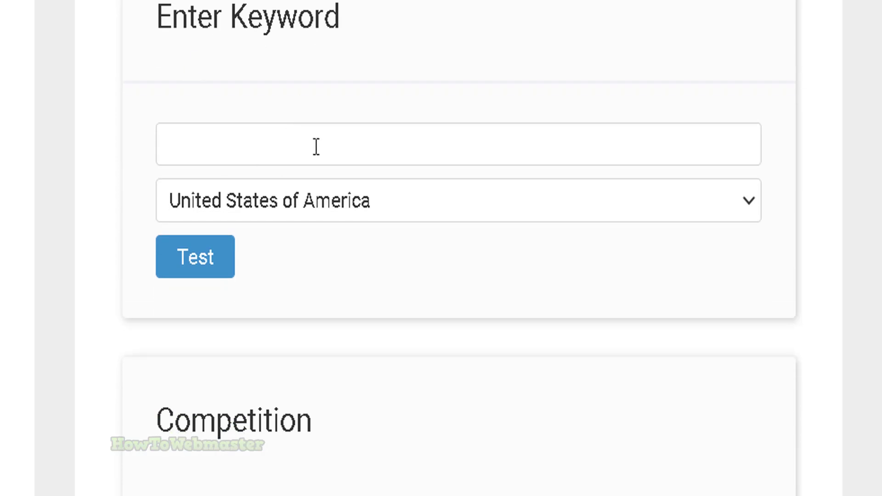
click(329, 143)
text(free internet marketing school)
drag(169, 146, 512, 154)
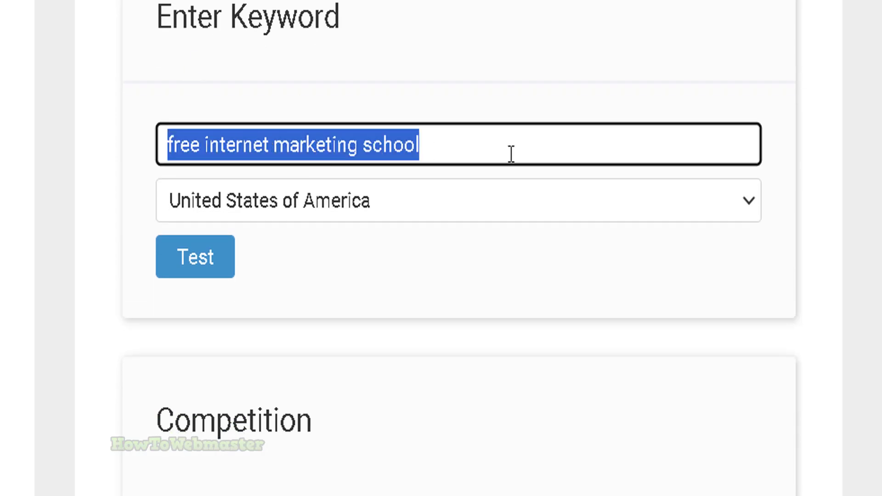
click(293, 203)
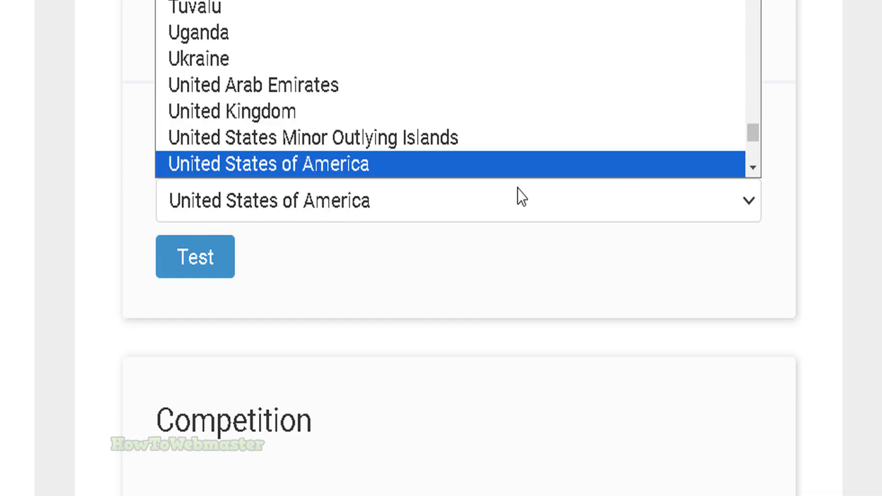
click(565, 184)
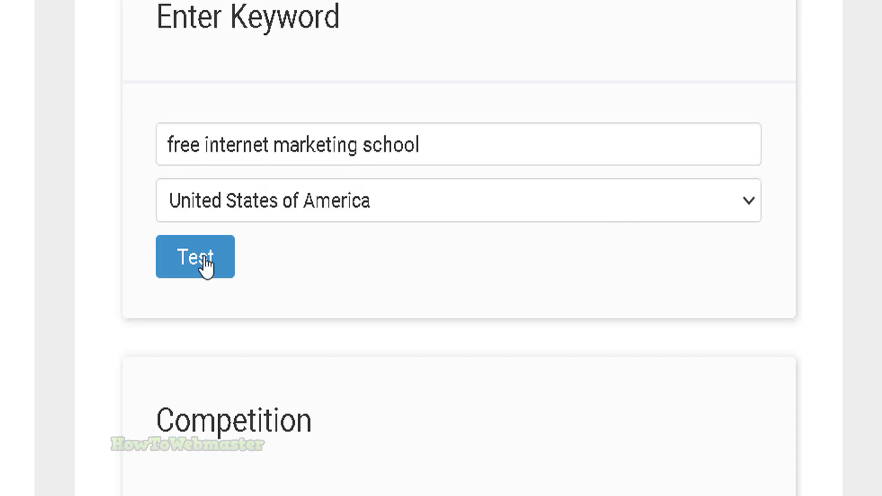
click(205, 265)
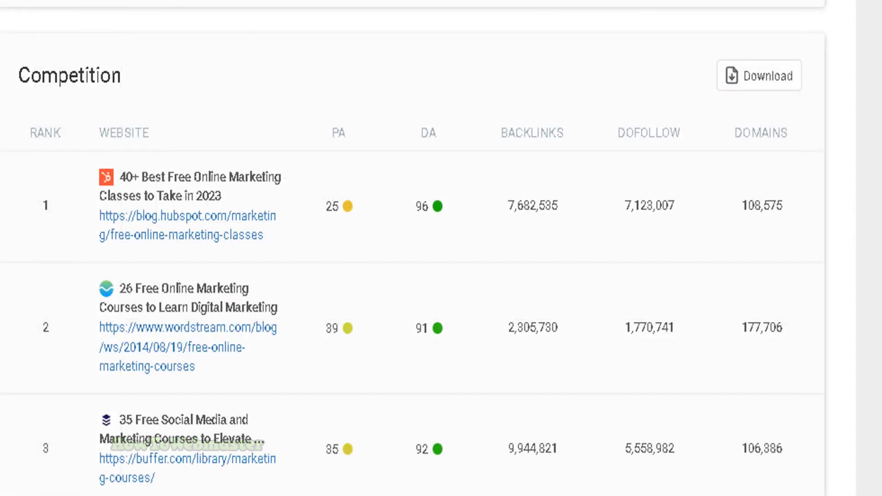
scroll(193, 81, up, 2)
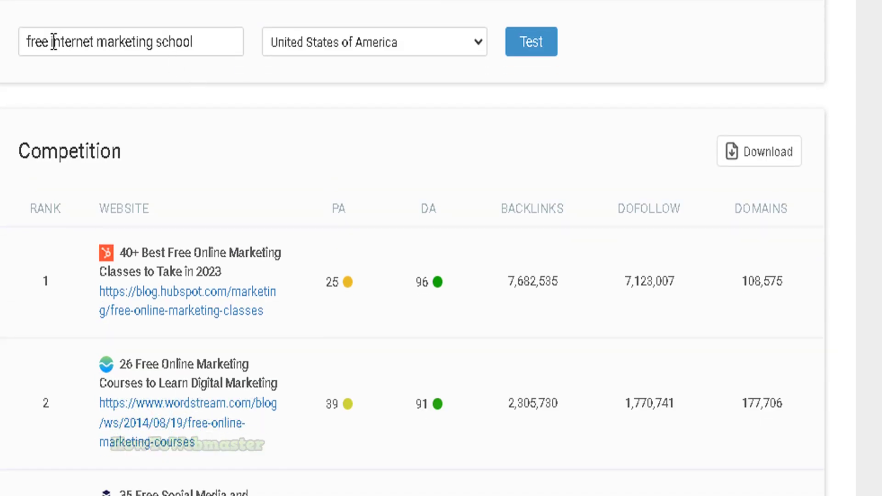
scroll(53, 42, down, 3)
double_click(339, 88)
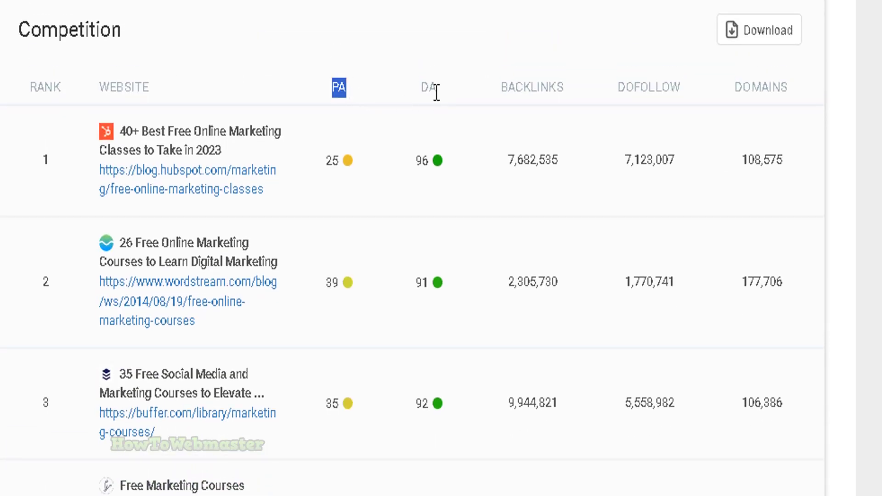
click(421, 90)
drag(501, 84, 588, 88)
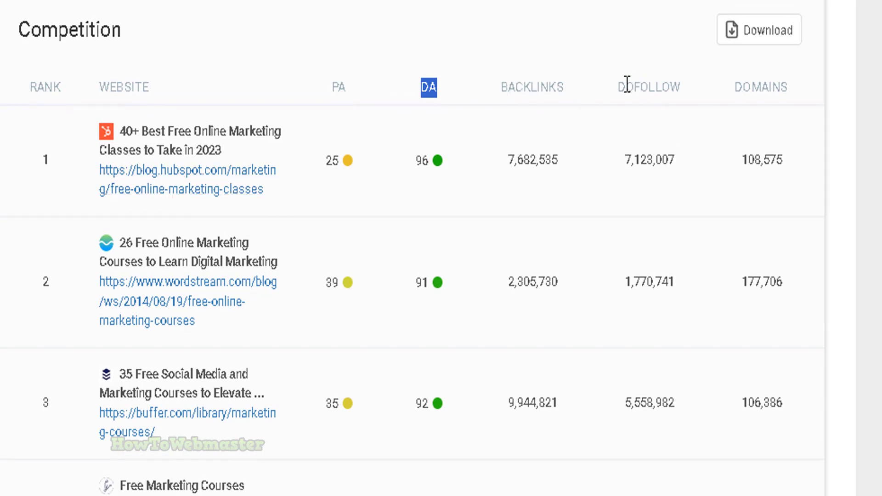
drag(626, 87, 806, 98)
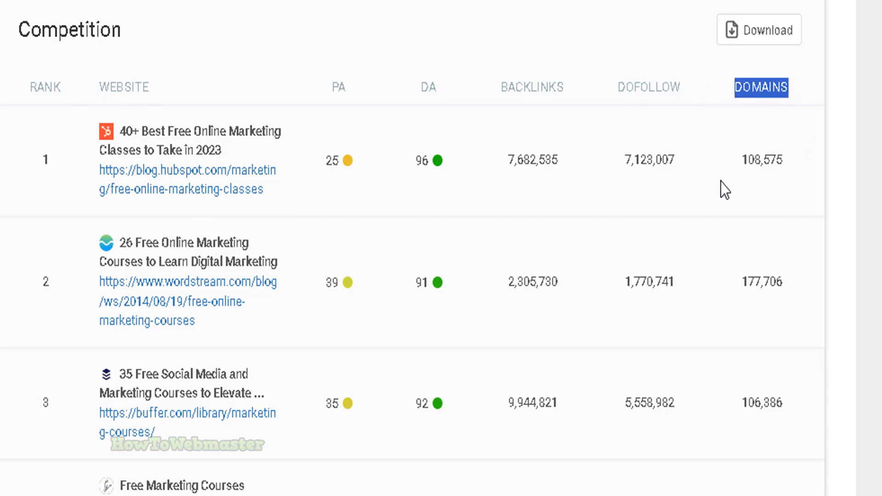
scroll(413, 248, down, 15)
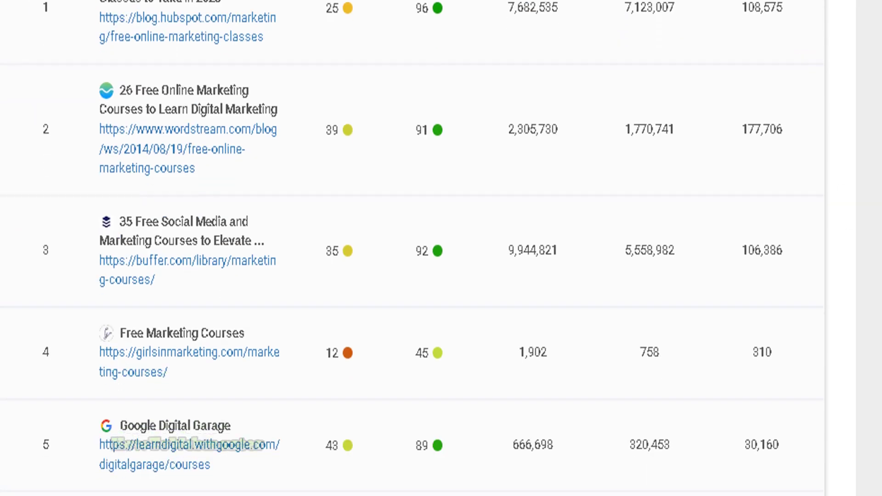
scroll(414, 248, down, 8)
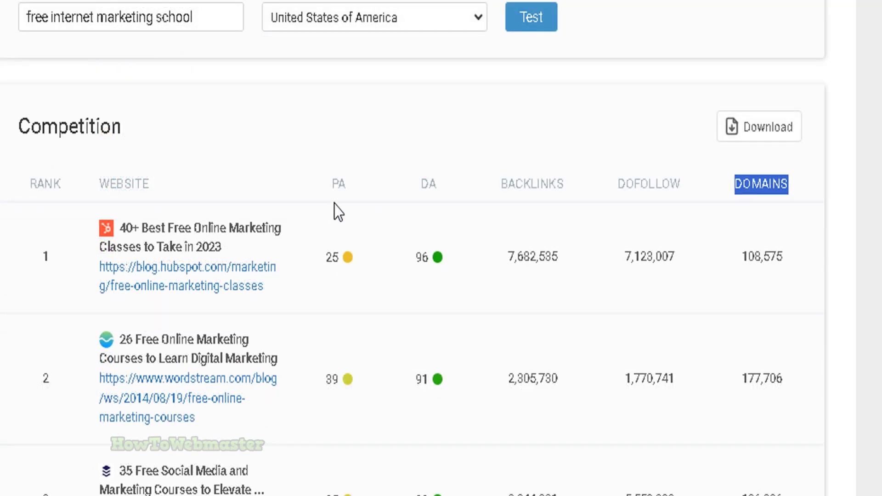
double_click(336, 183)
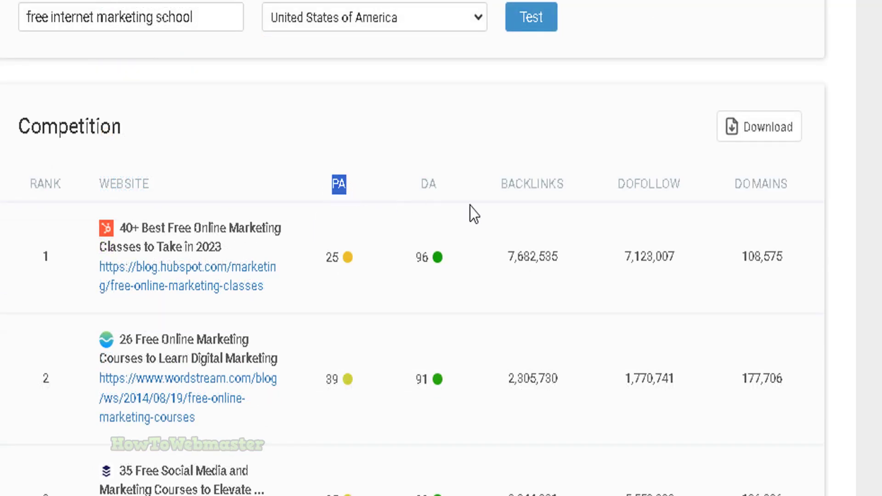
double_click(427, 184)
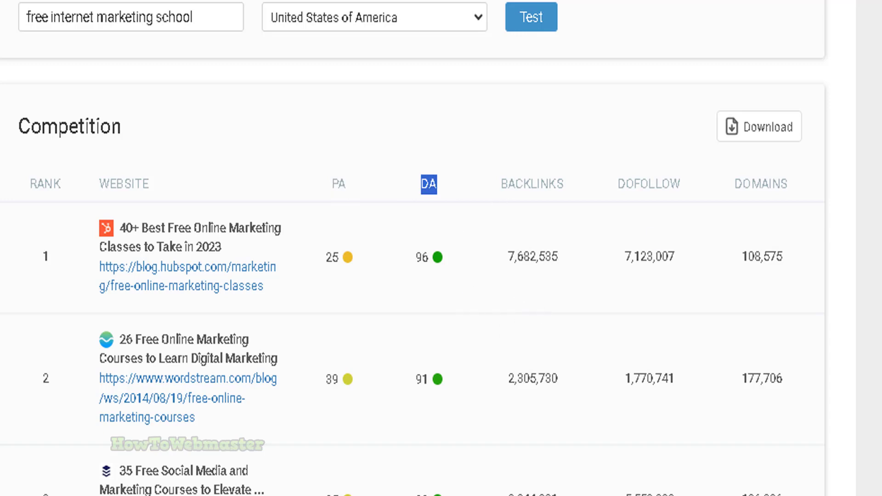
Scroll the Competition table past rank 20 to the Your Website row for howtowebmaster.com
scroll(248, 252, down, 14)
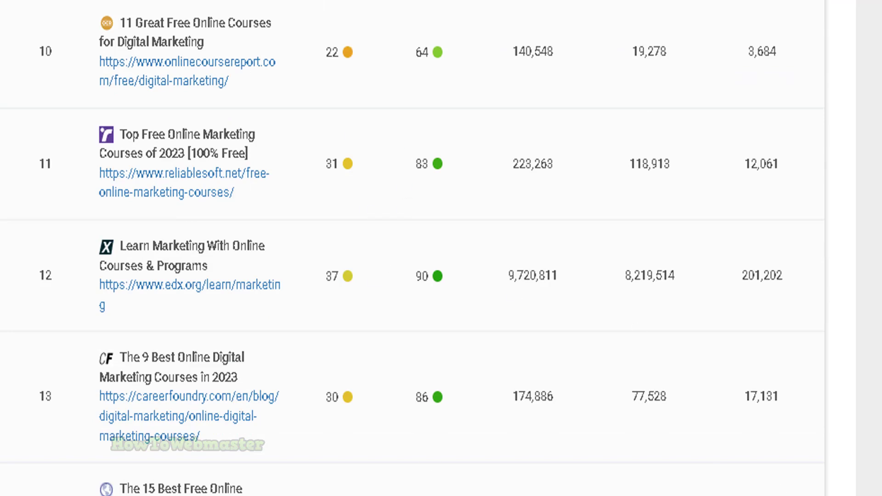
scroll(413, 248, down, 5)
scroll(412, 248, down, 3)
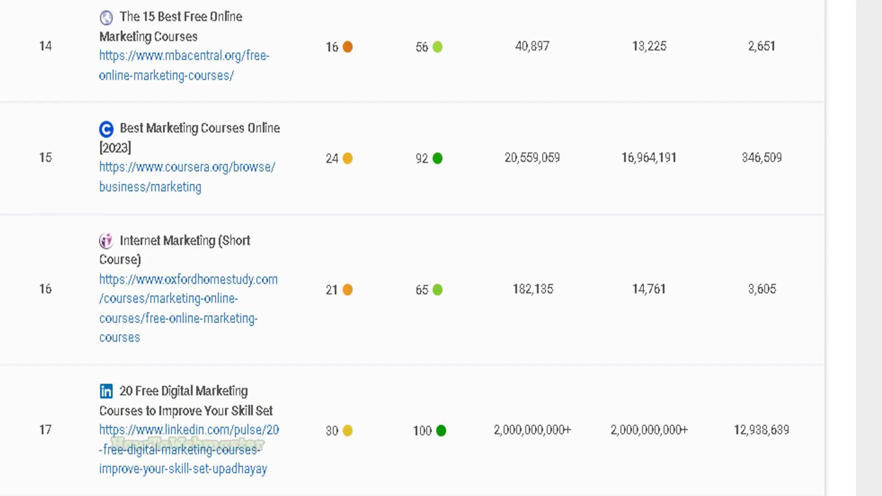
scroll(413, 248, down, 3)
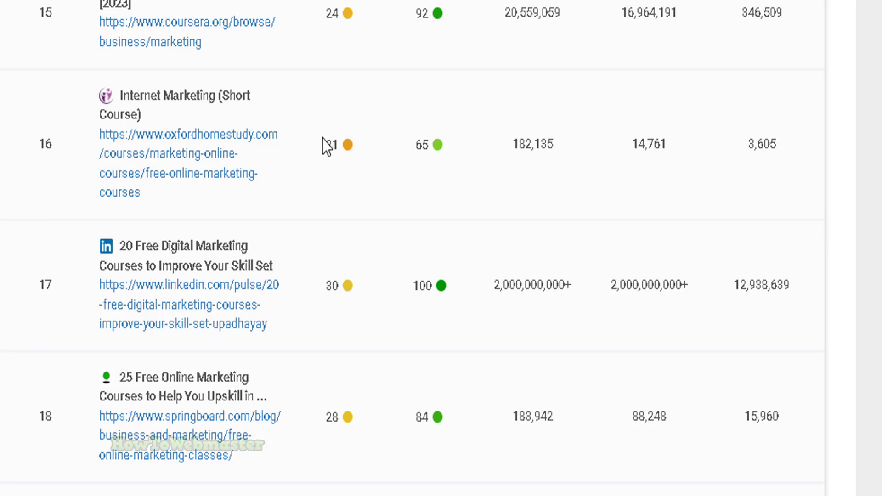
scroll(412, 248, down, 5)
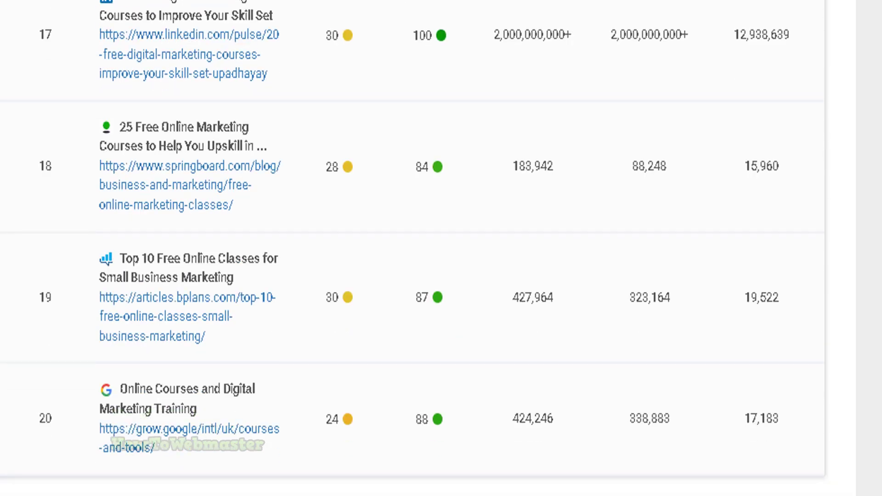
scroll(412, 248, down, 5)
scroll(412, 248, up, 4)
scroll(412, 248, down, 2)
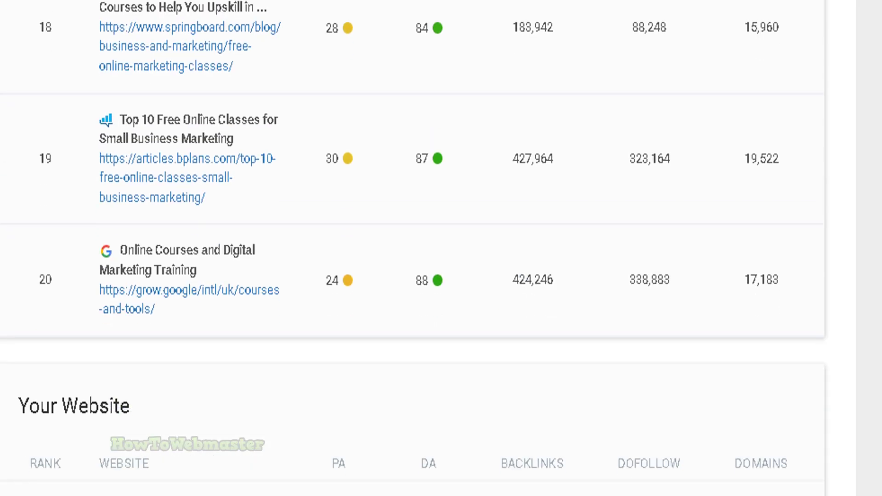
scroll(187, 334, down, 3)
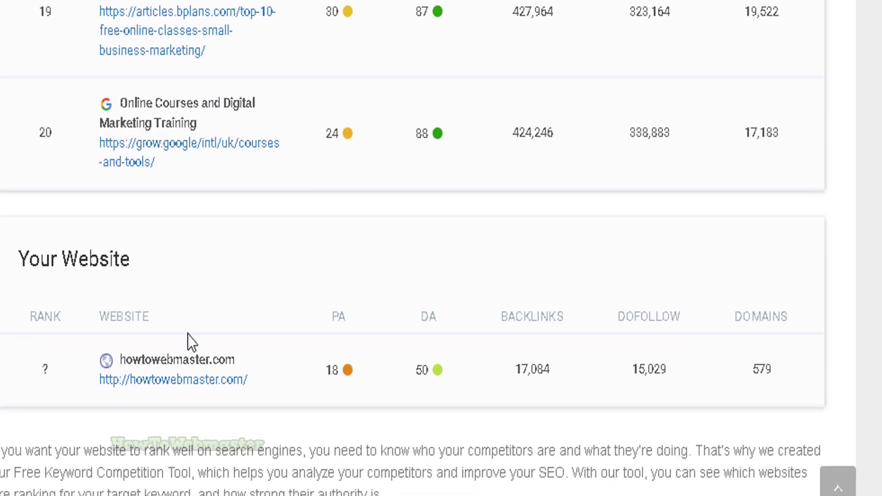
Highlight howtowebmaster.com's row, the PA and DA headings, and its 17,084 backlink count
drag(121, 362, 315, 348)
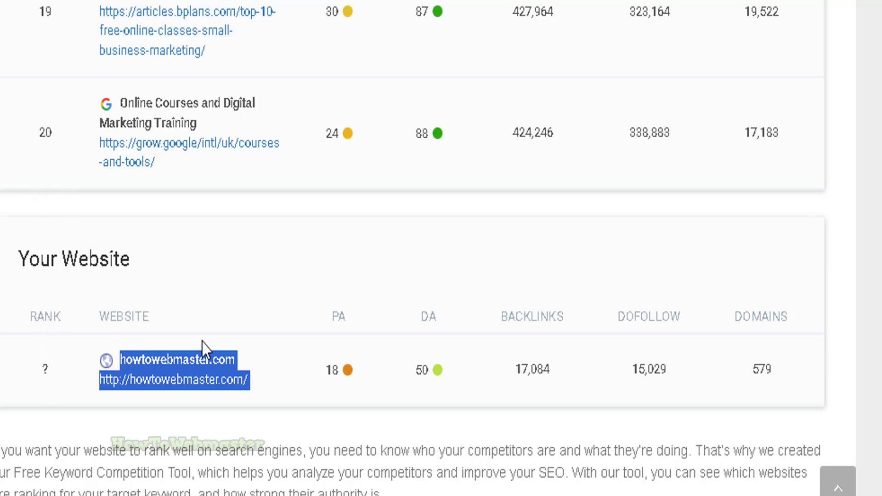
double_click(45, 372)
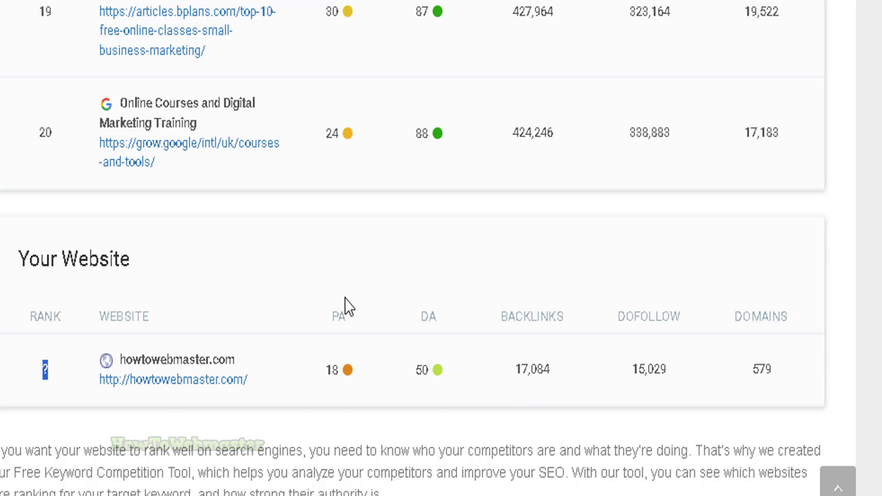
double_click(338, 317)
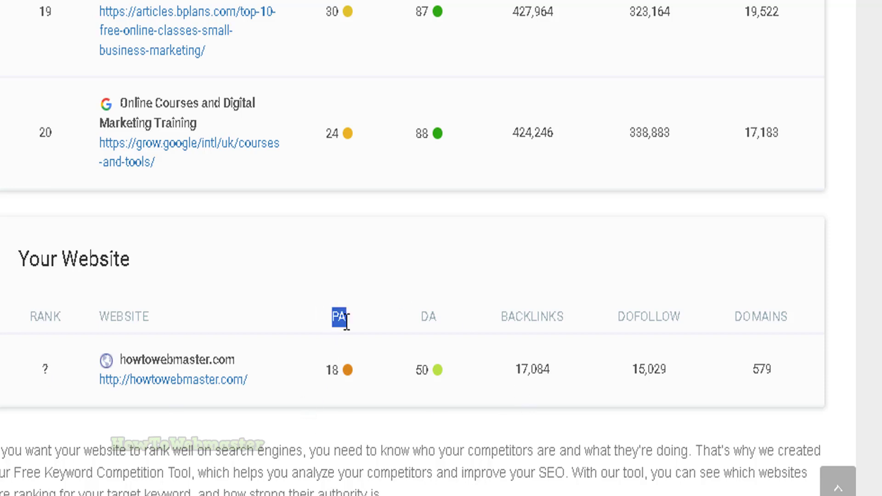
double_click(421, 319)
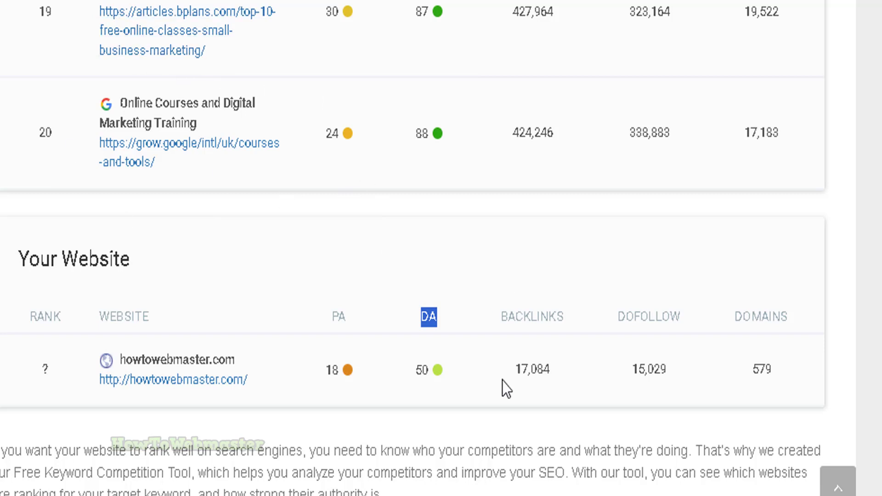
drag(522, 369, 718, 369)
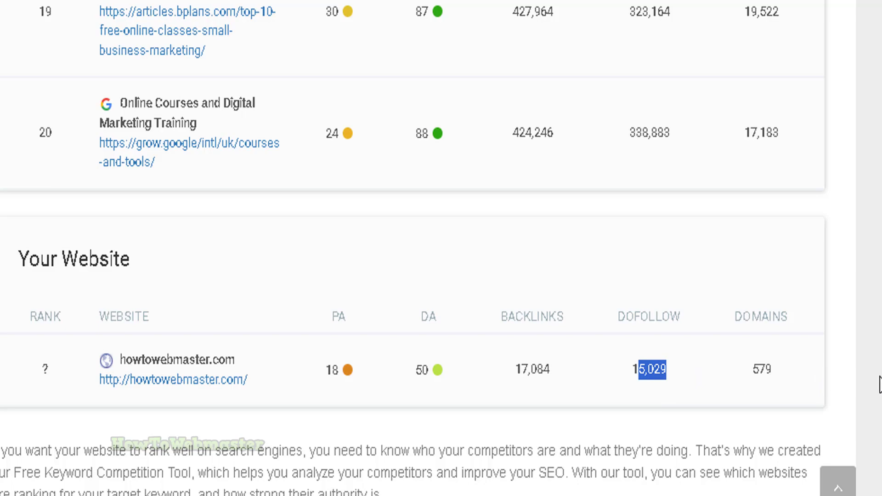
scroll(862, 373, up, 20)
Return to the top of the results and highlight the searched keyword phrase
scroll(411, 248, up, 8)
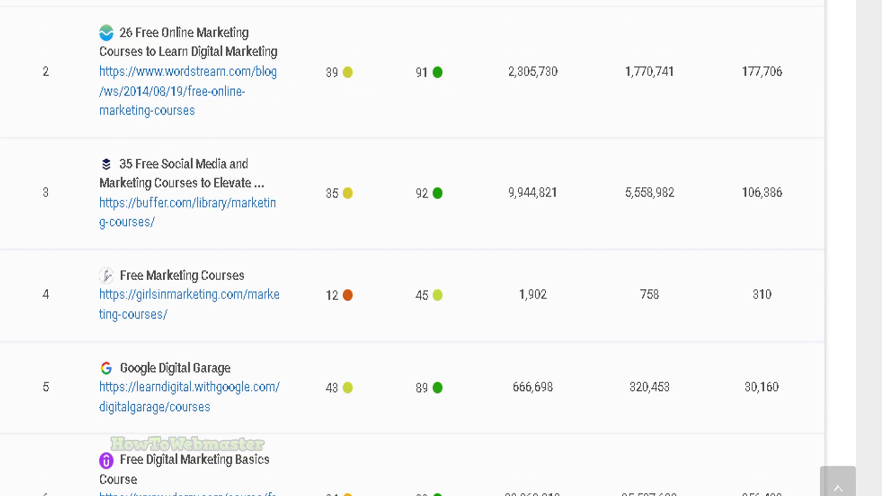
scroll(412, 248, up, 5)
scroll(411, 249, down, 18)
scroll(411, 248, up, 18)
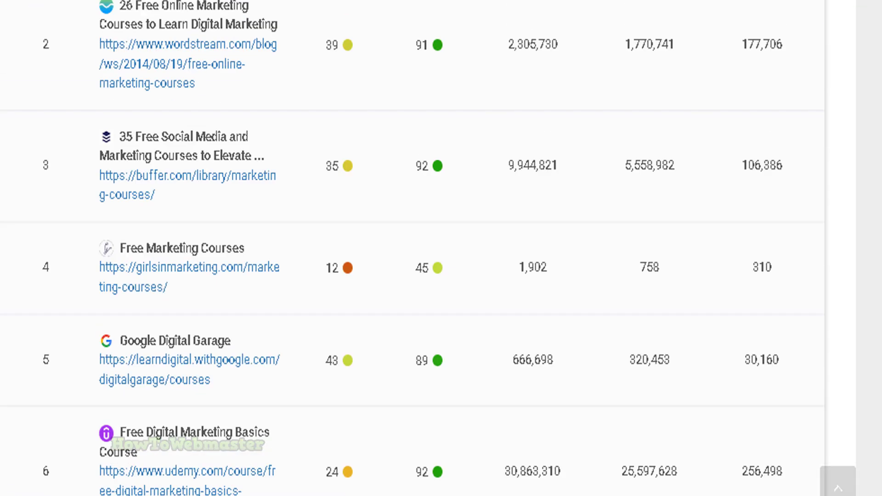
drag(49, 92, 313, 128)
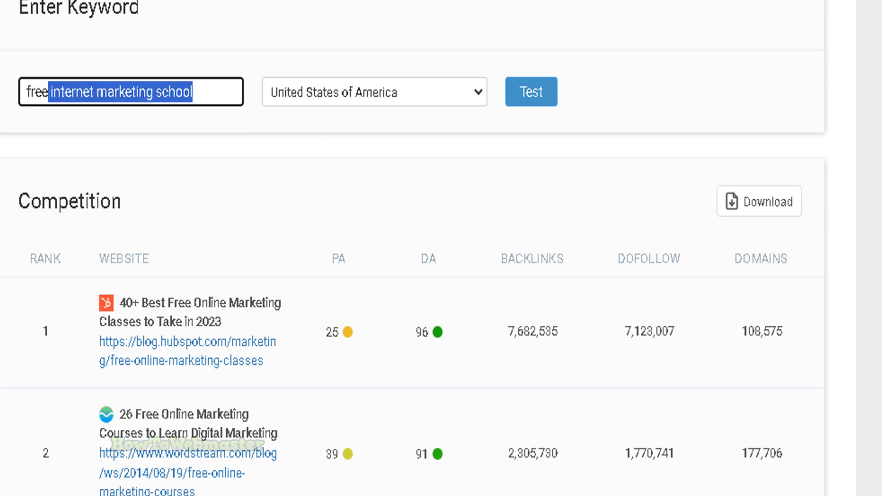
scroll(313, 128, down, 8)
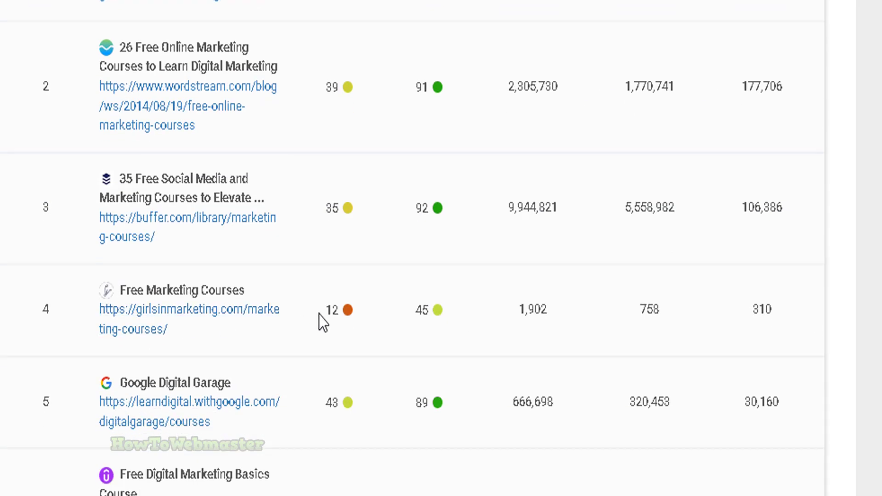
Highlight rank-4 Free Marketing Courses with PA 12, DA 45 and its link counts
drag(198, 339, 36, 309)
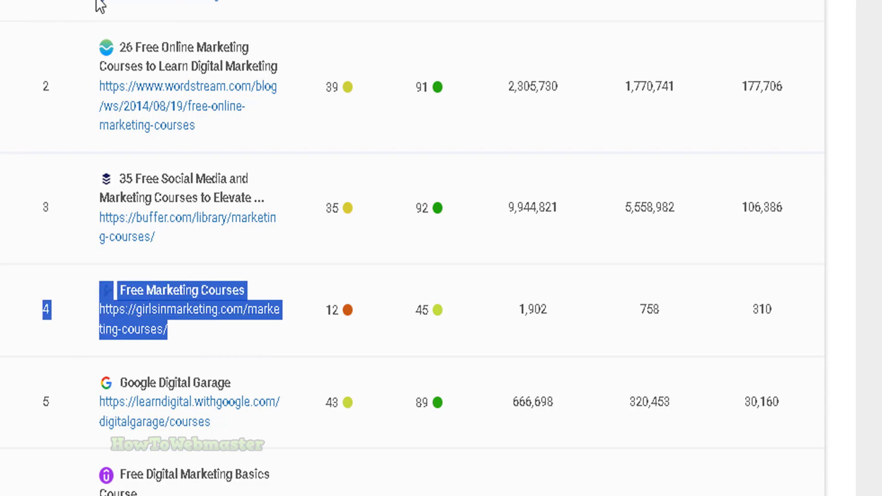
double_click(332, 311)
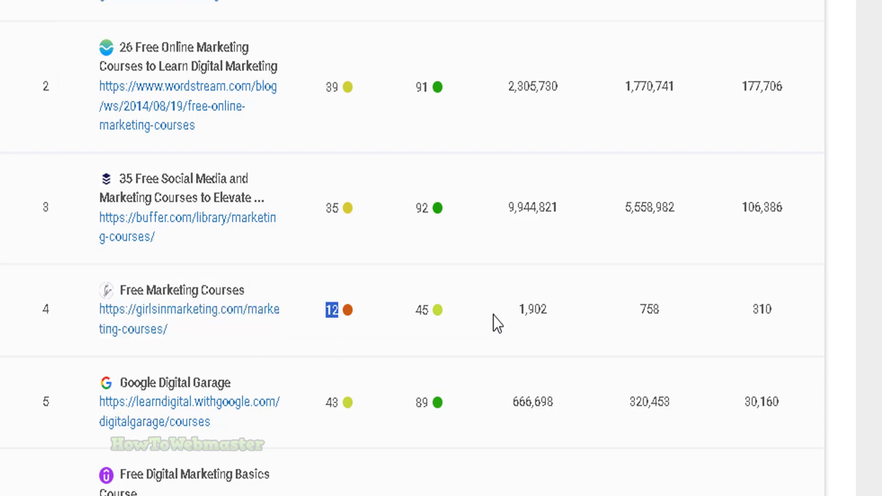
click(442, 312)
click(525, 311)
drag(620, 309, 784, 318)
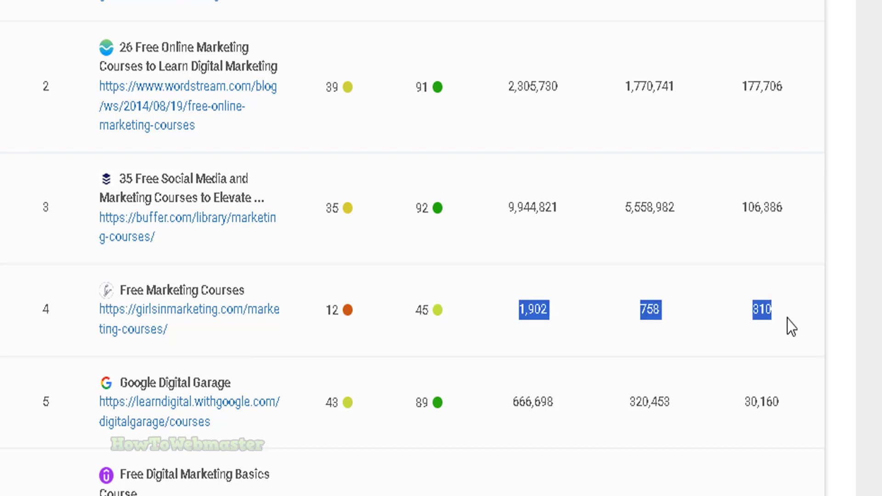
scroll(411, 249, down, 2)
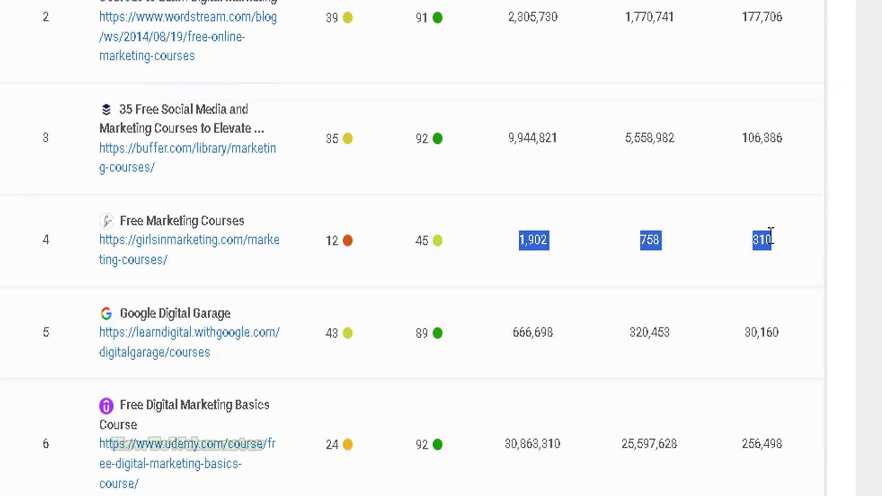
click(765, 244)
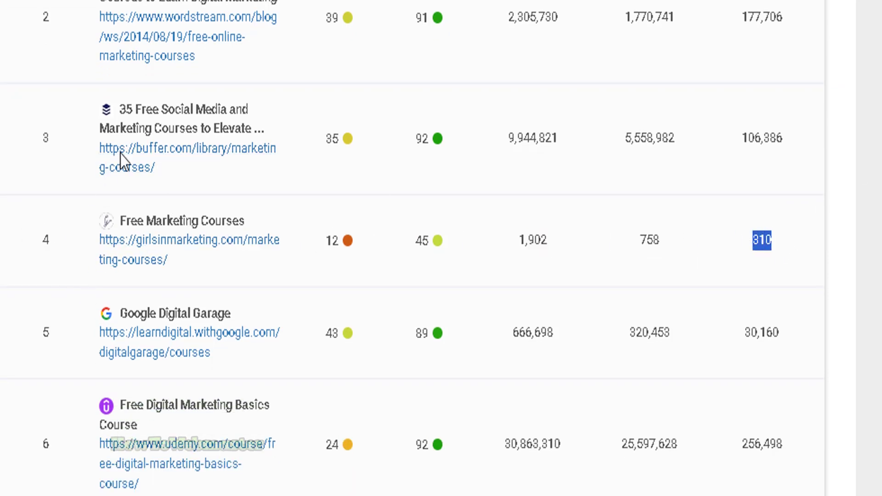
Select the girlsinmarketing.com marketing-courses page URL for copying
scroll(414, 248, down, 3)
drag(100, 88, 336, 130)
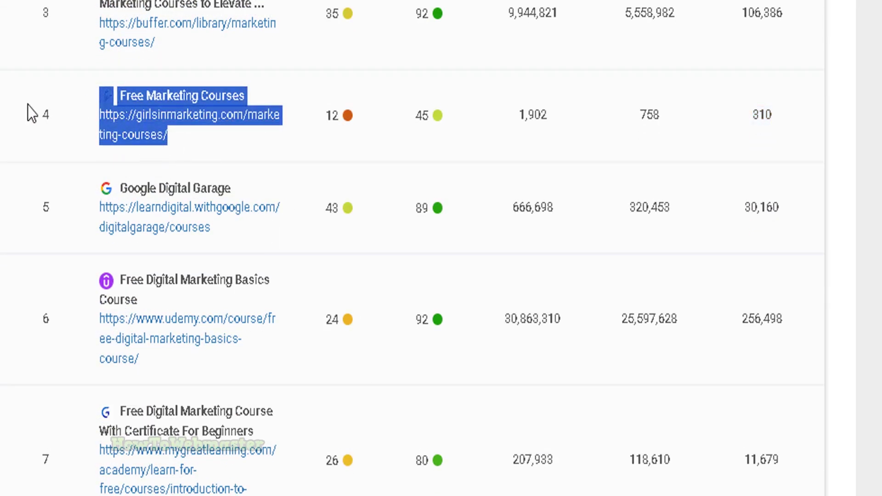
click(38, 125)
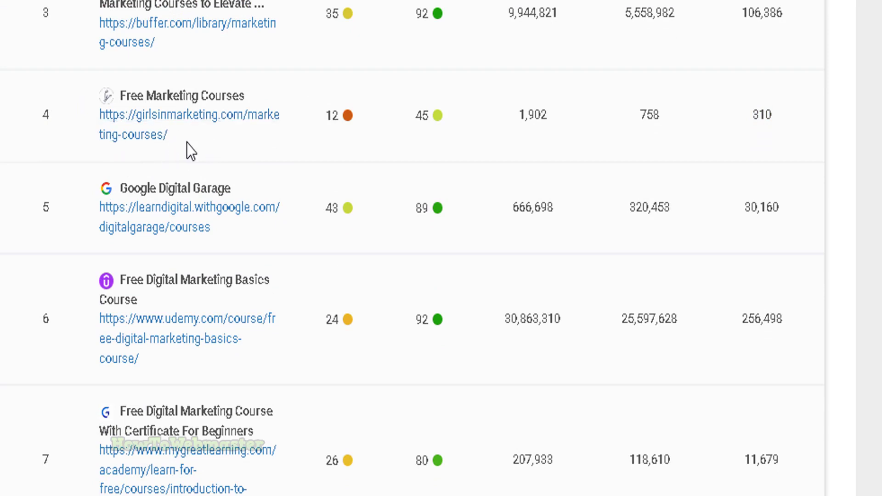
drag(194, 142, 104, 121)
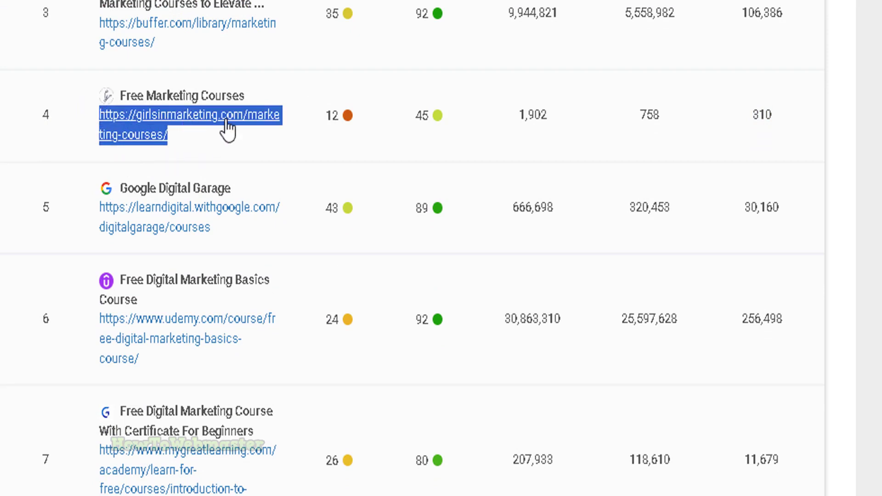
scroll(193, 131, down, 1)
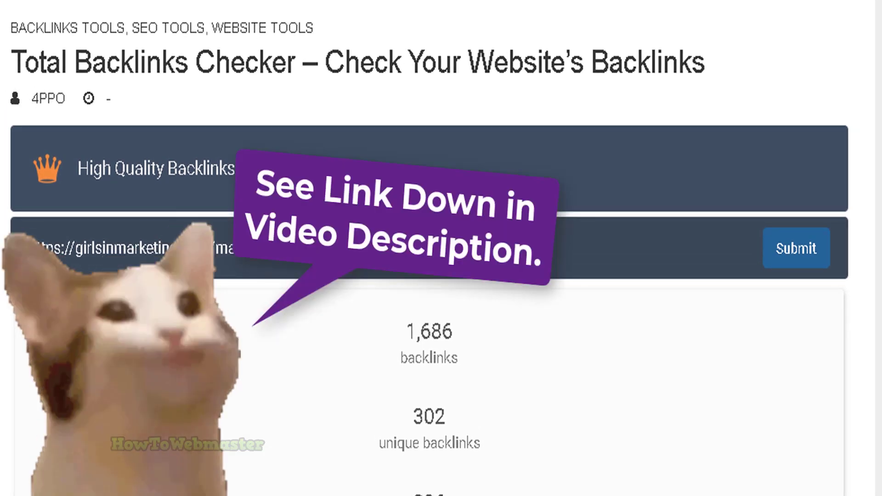
Review girlsinmarketing.com/marketing-courses/ stats: 1,686 backlinks, 302 unique, 296 to homepage
drag(25, 63, 302, 71)
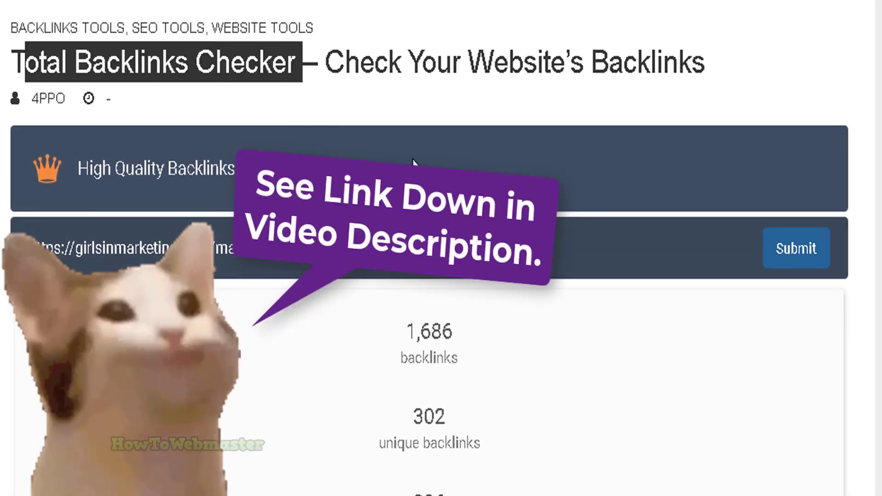
drag(79, 248, 572, 225)
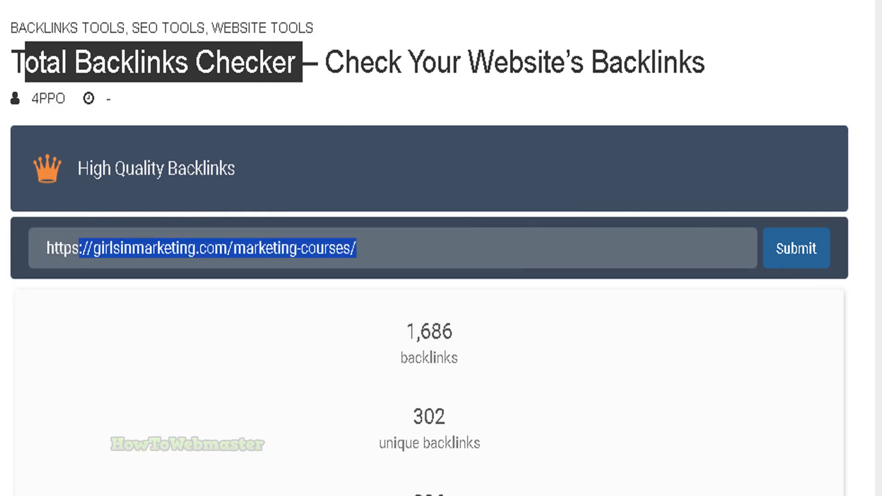
scroll(439, 172, down, 5)
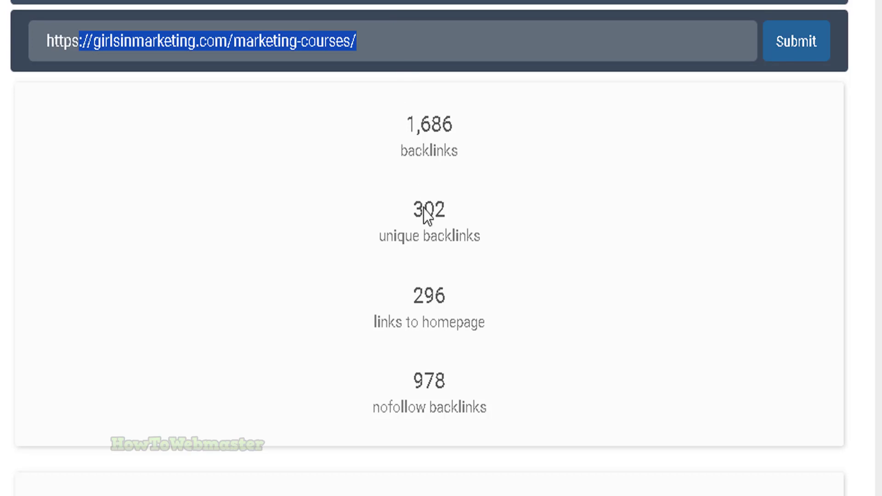
drag(398, 236, 467, 236)
drag(380, 322, 571, 321)
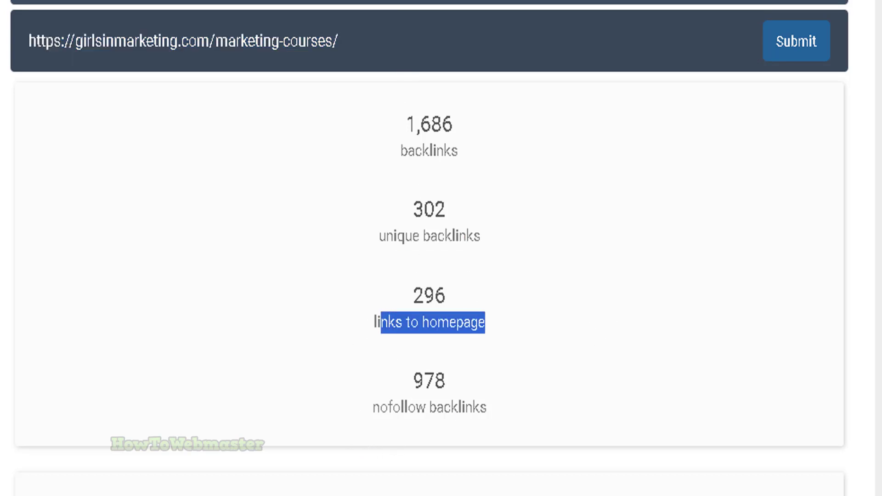
scroll(439, 249, down, 13)
scroll(440, 248, up, 5)
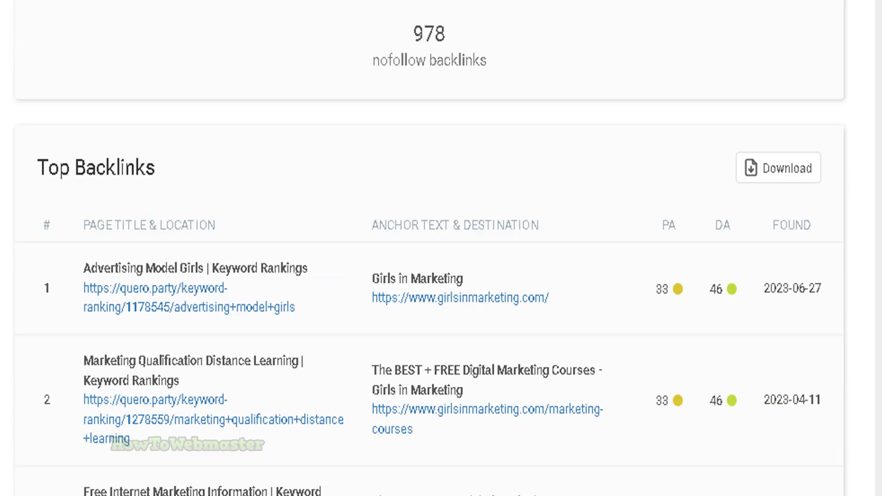
Highlight the first Top Backlinks row with its PA and DA columns
drag(49, 174, 156, 171)
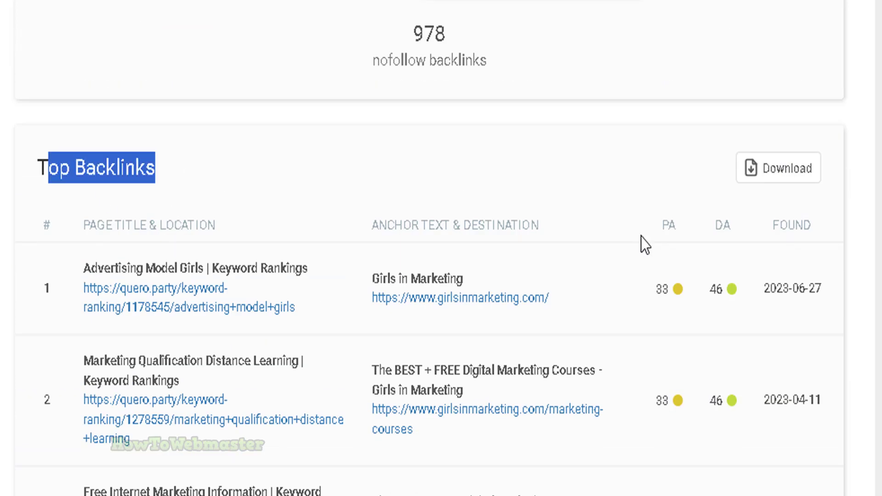
key(ctrl+plus)
key(ctrl+plus)
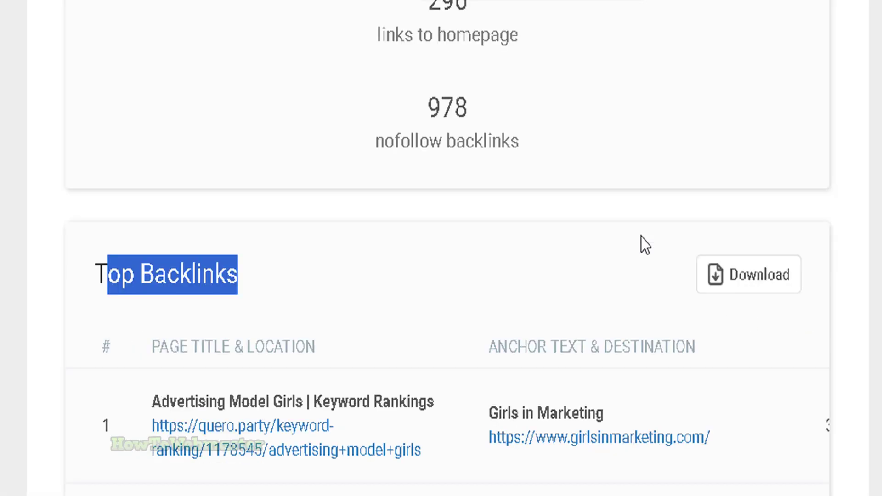
key(ctrl+minus)
drag(88, 322, 742, 300)
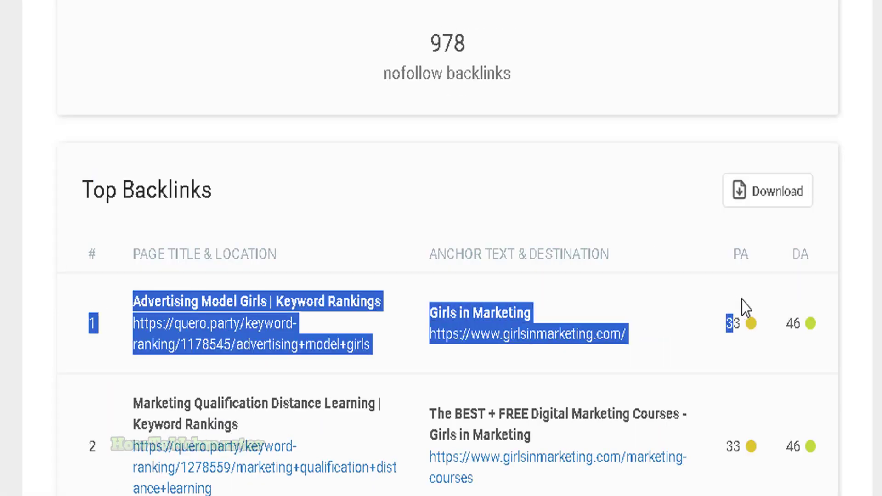
double_click(741, 252)
double_click(804, 253)
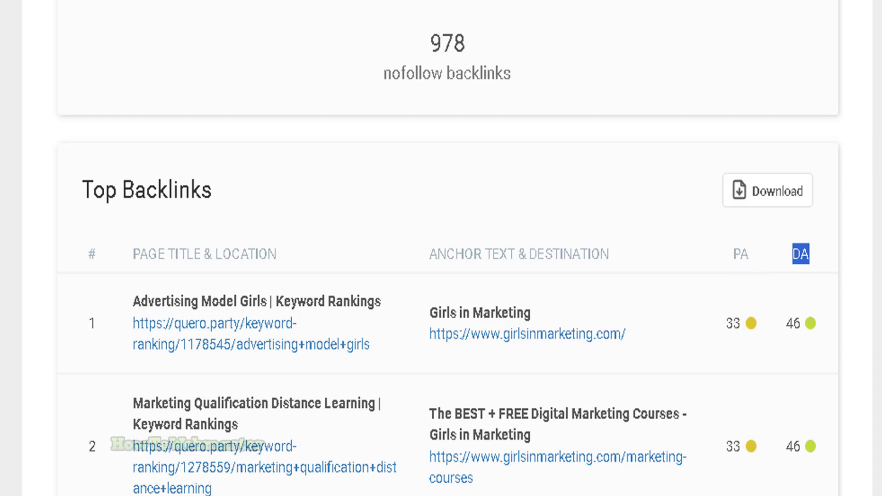
Highlight the top backlink's anchor text 'Girls in Marketing' and its destination URL
scroll(441, 248, down, 15)
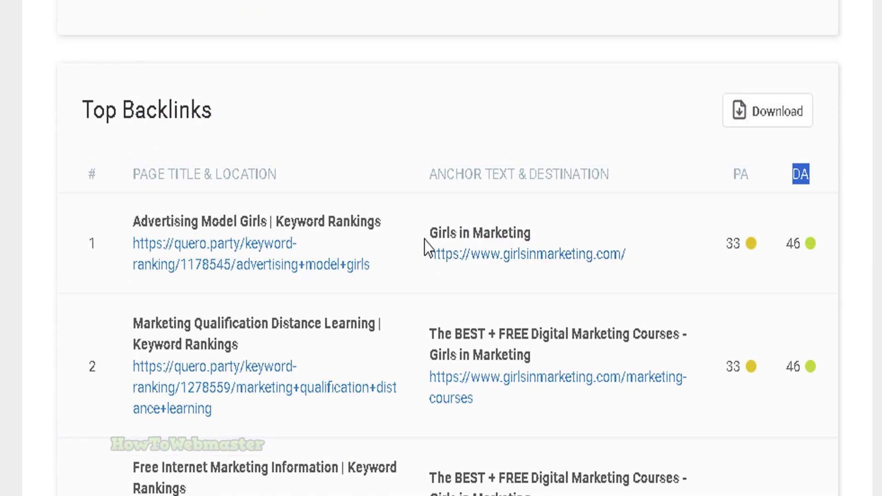
triple_click(425, 239)
drag(641, 255, 428, 264)
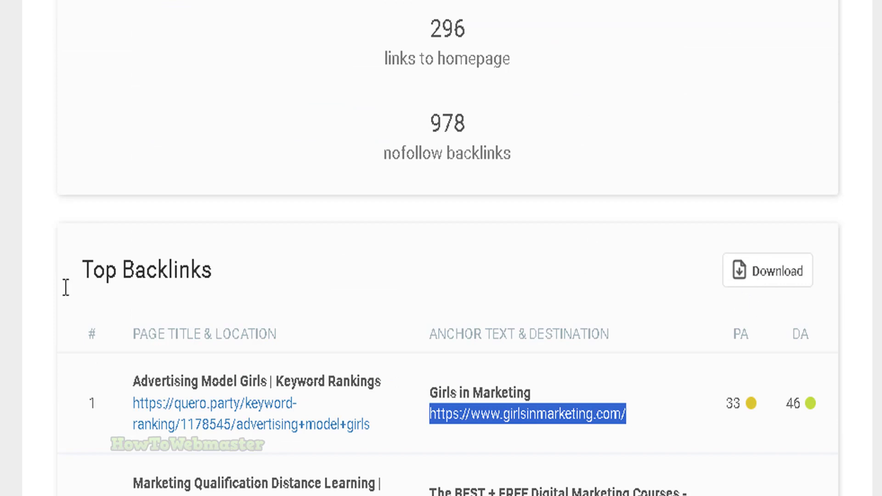
drag(87, 269, 238, 274)
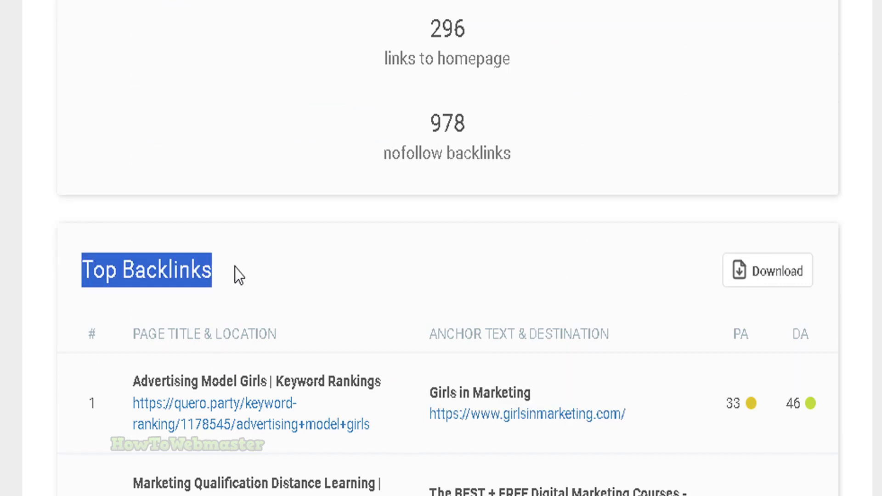